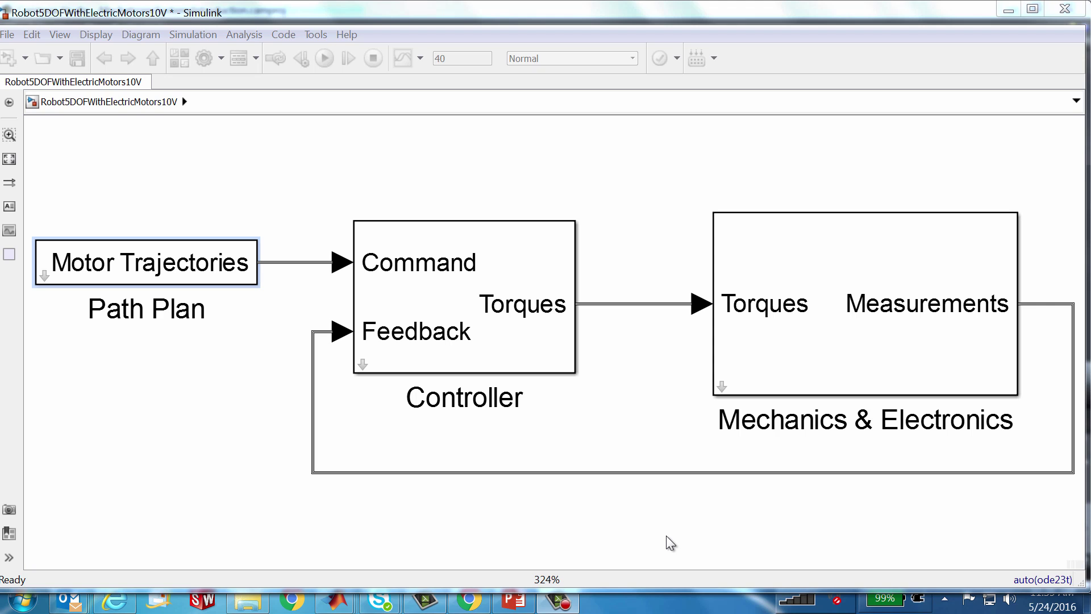
pyautogui.click(829, 361)
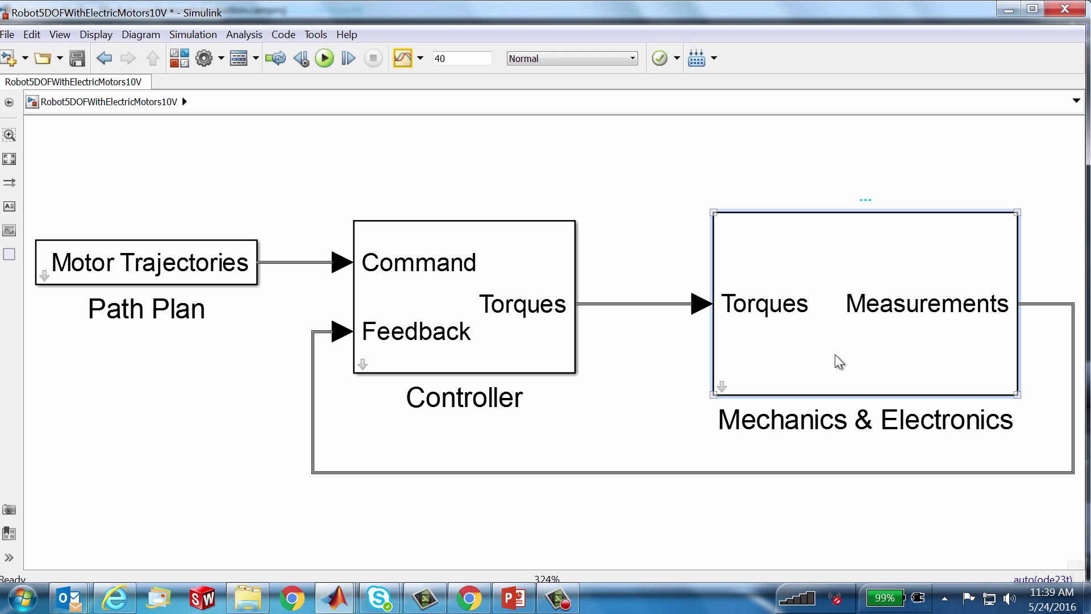
pyautogui.click(446, 321)
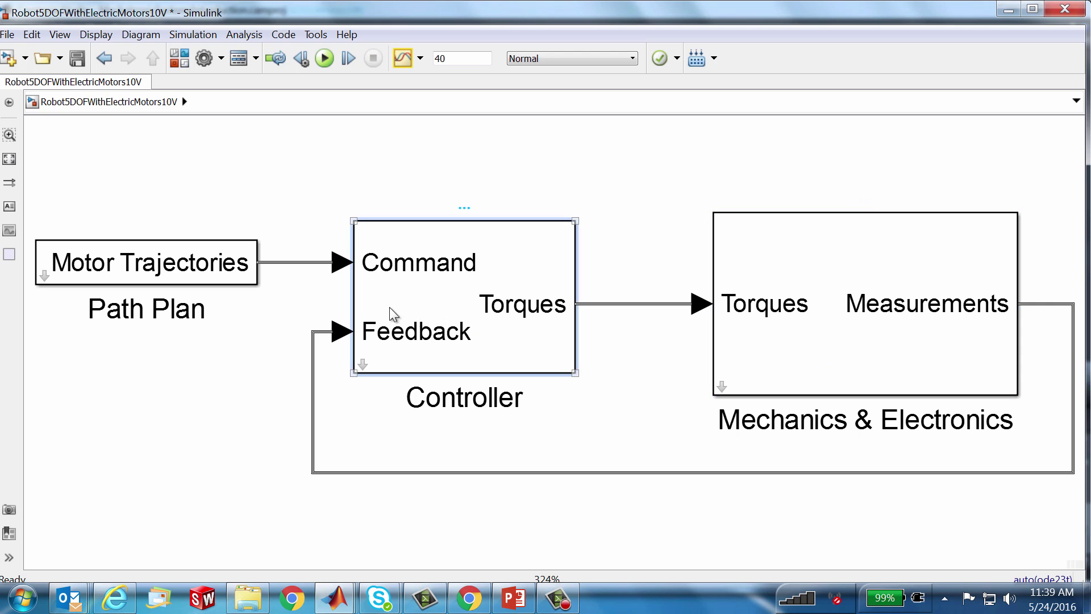
pyautogui.click(167, 273)
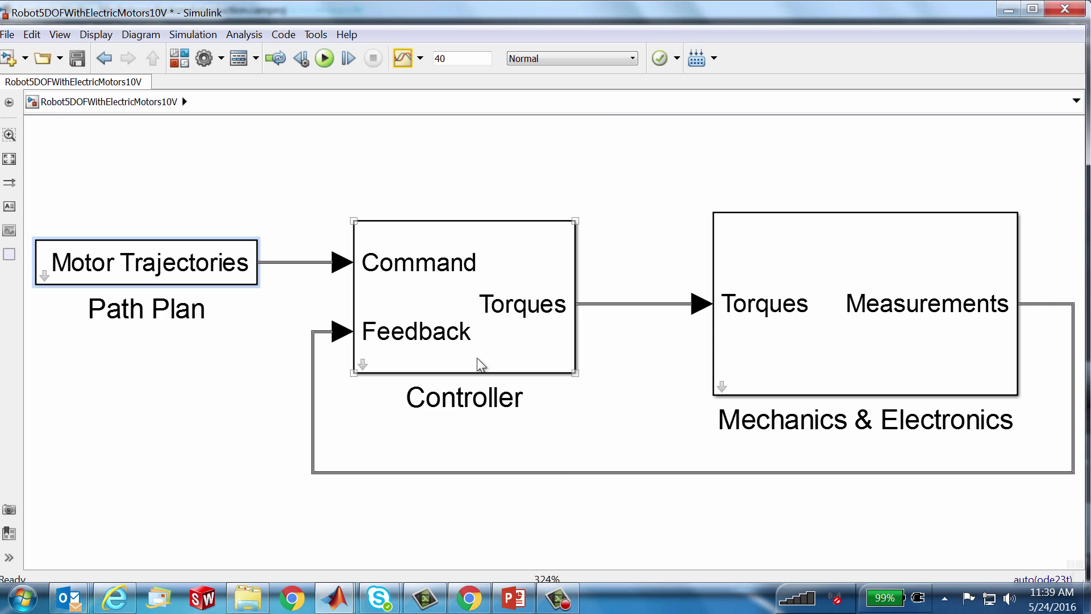
pyautogui.click(466, 310)
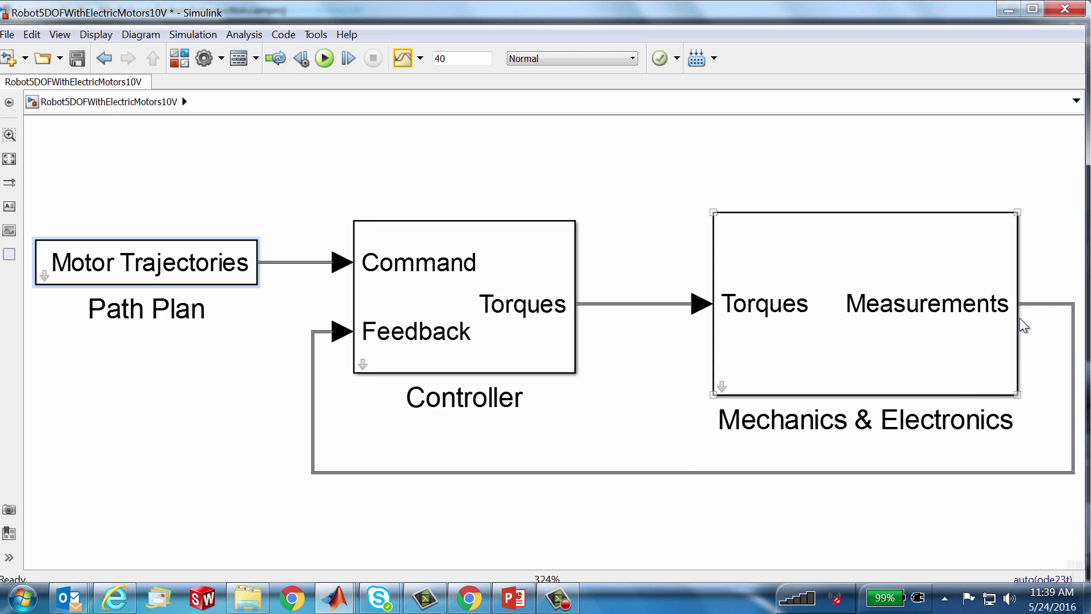
pyautogui.click(1053, 309)
pyautogui.click(119, 262)
# Step: Open Mechanics & Electronics and enter 30 V as the Electronics block's Source Voltage
pyautogui.doubleClick(722, 386)
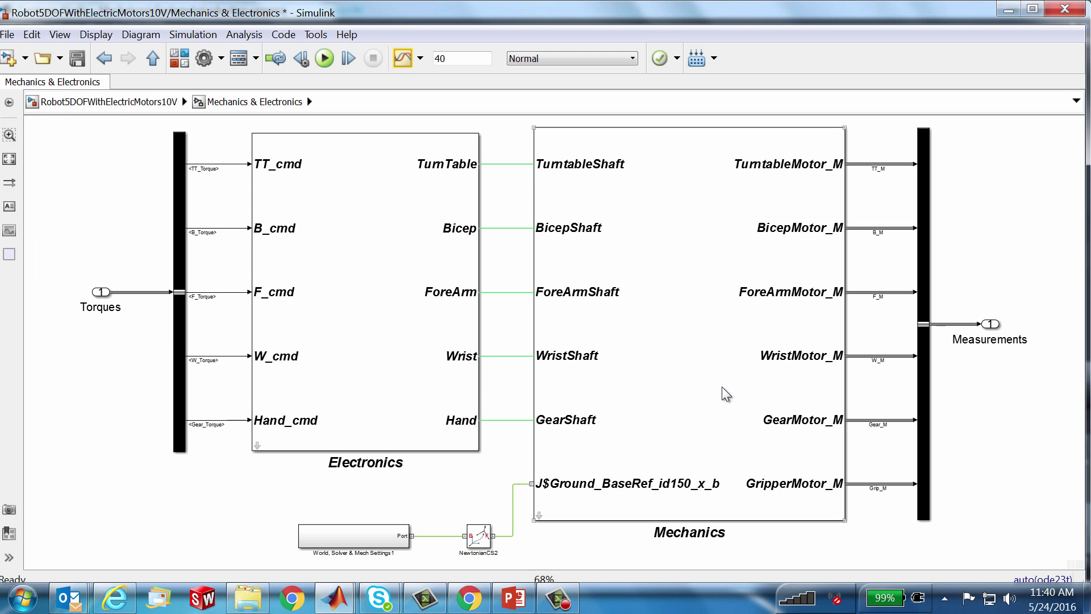
pyautogui.doubleClick(312, 318)
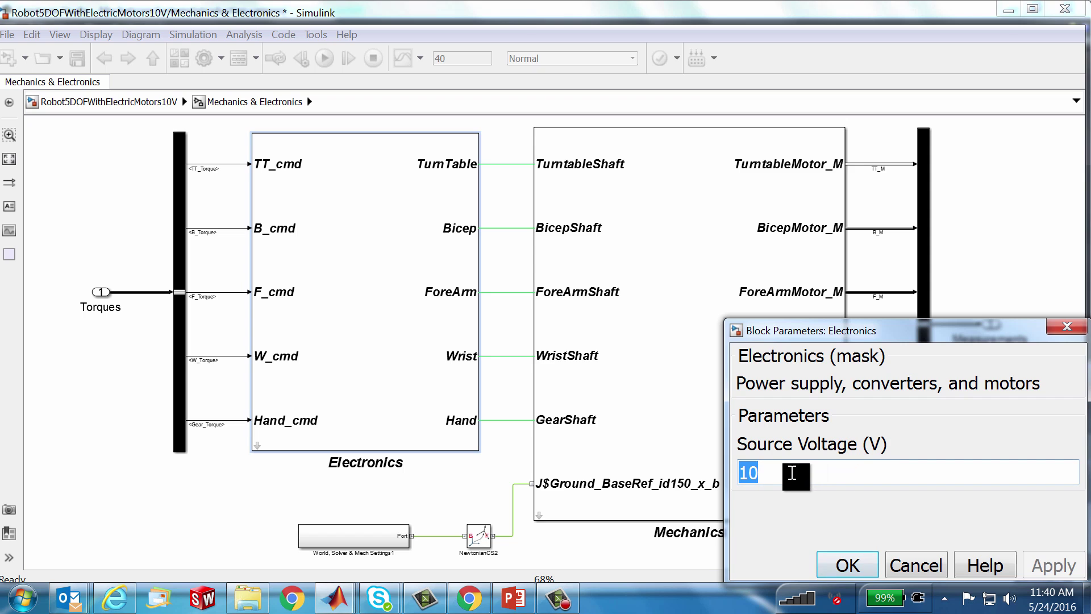
pyautogui.write('30')
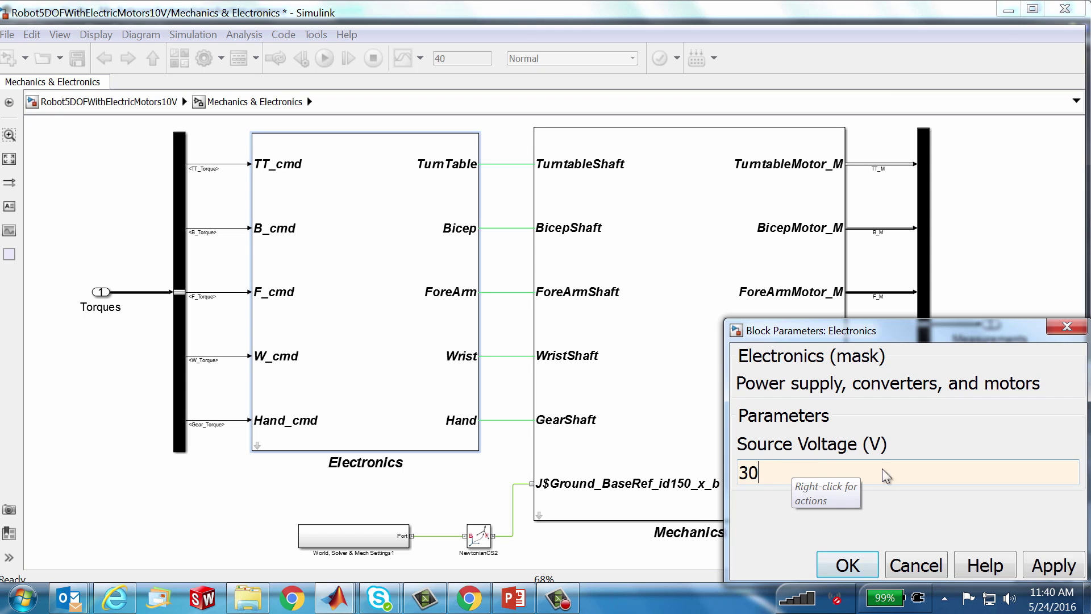
pyautogui.click(847, 564)
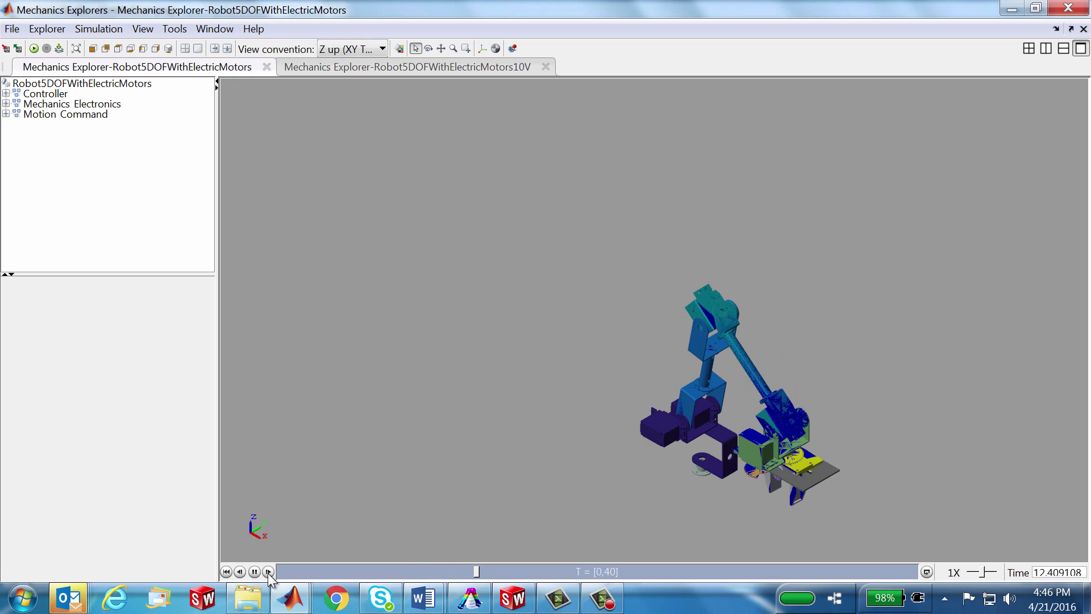
# Step: Pause the robot-arm animation, scrub ahead to about 22 s, and resume playback
pyautogui.click(254, 572)
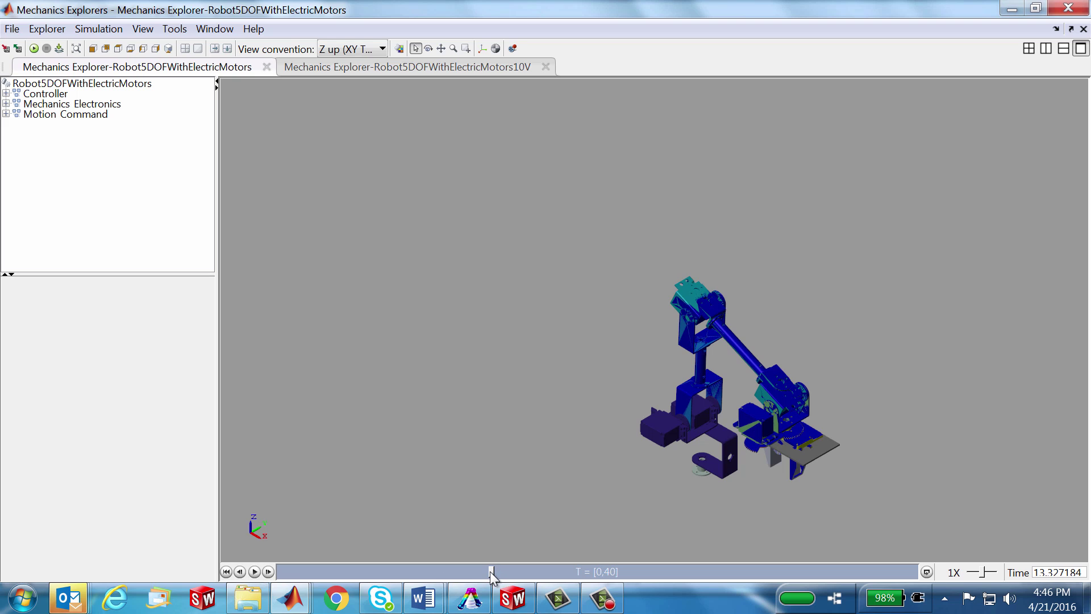
pyautogui.moveTo(492, 572); pyautogui.dragTo(810, 578)
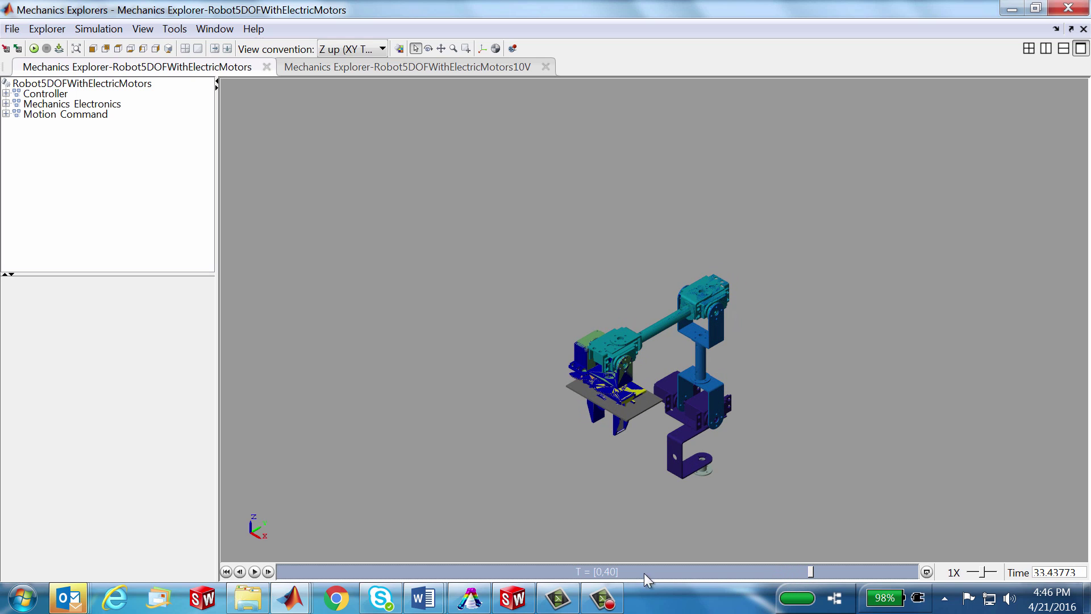
pyautogui.click(254, 572)
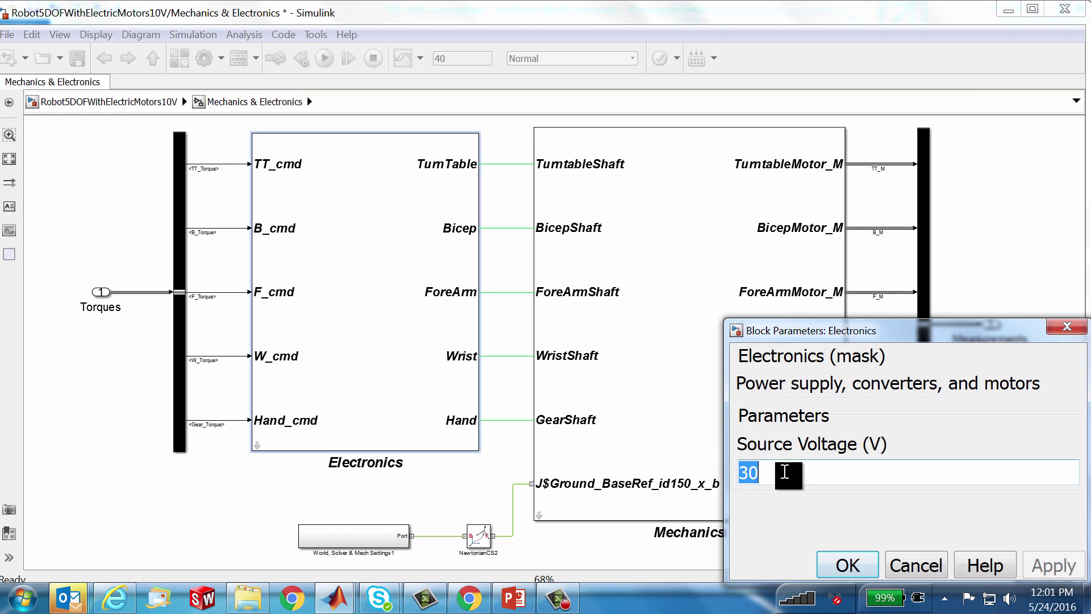
# Step: Change the Electronics Source Voltage back to 10 V and go up to the top-level model
pyautogui.write('10')
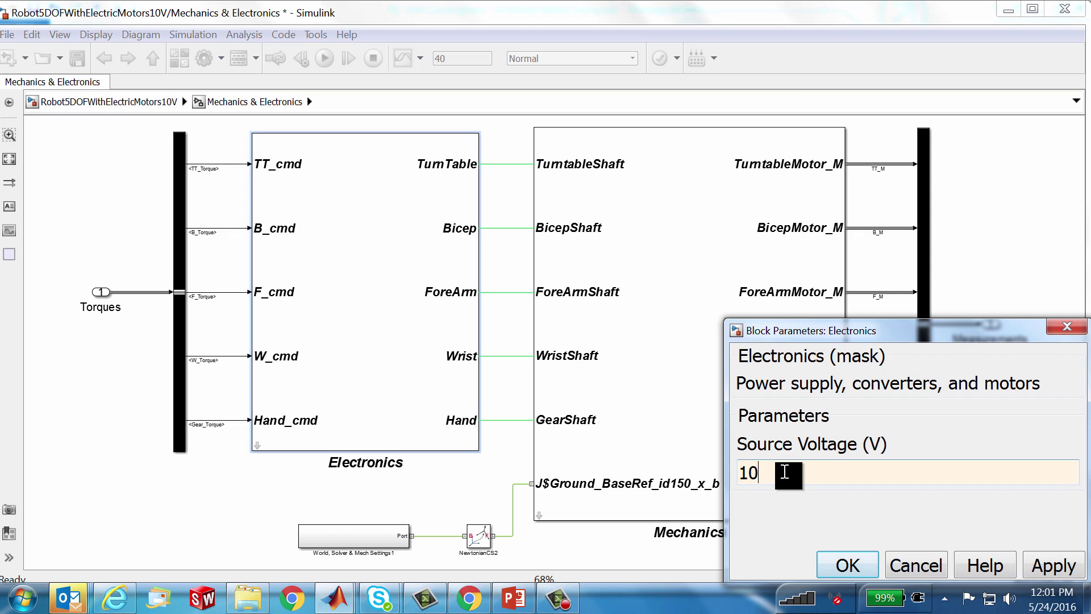
pyautogui.click(845, 568)
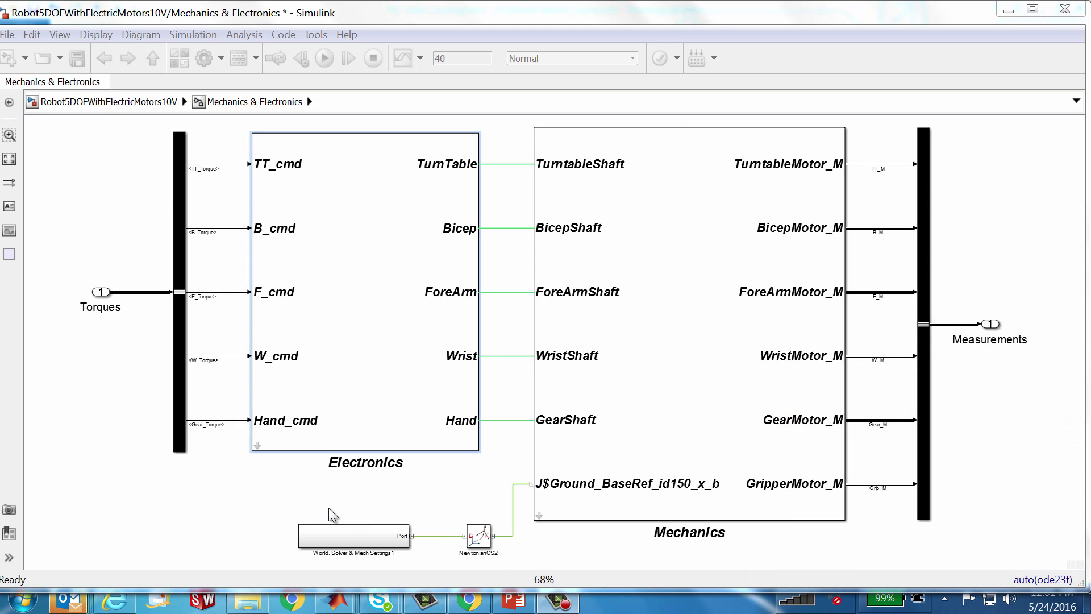
pyautogui.click(104, 394)
pyautogui.press('Escape')
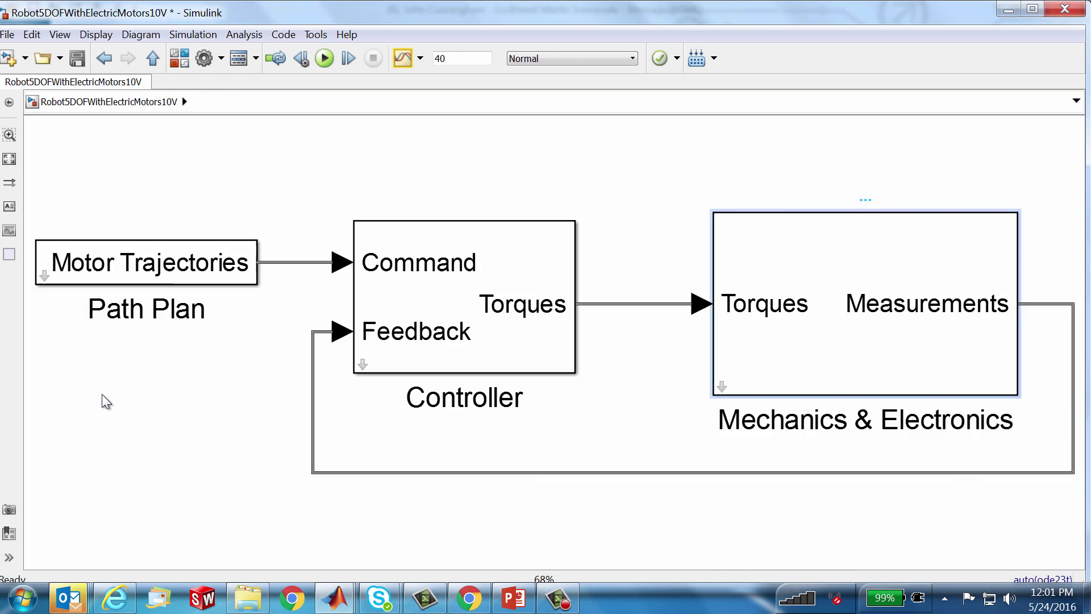
# Step: Set Path Plan's Nominal Transition Time to 4 s, run the simulation, and play the new animation
pyautogui.doubleClick(182, 275)
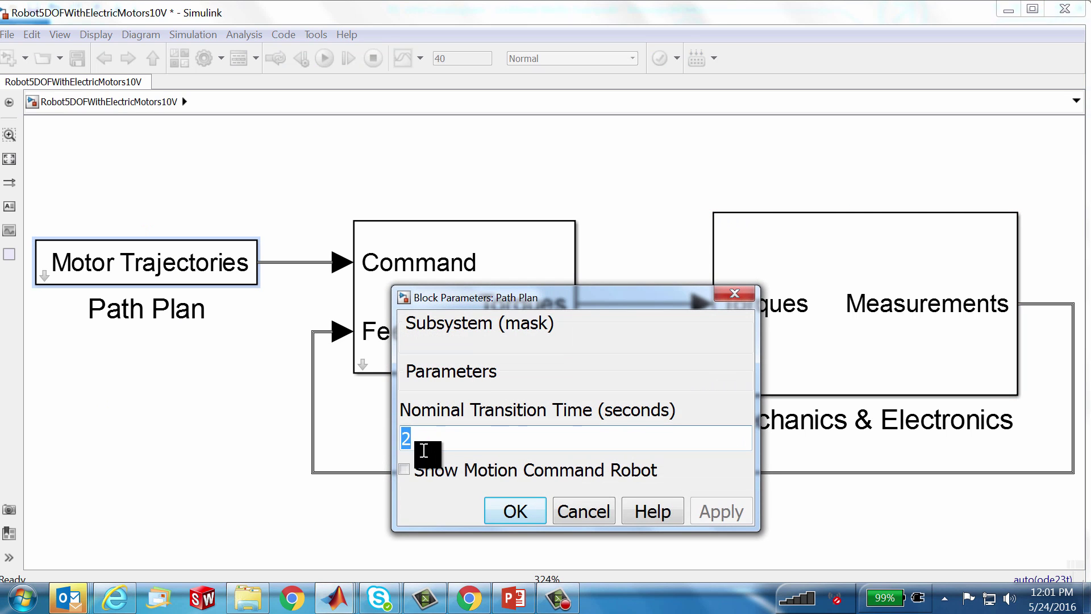
pyautogui.write('4')
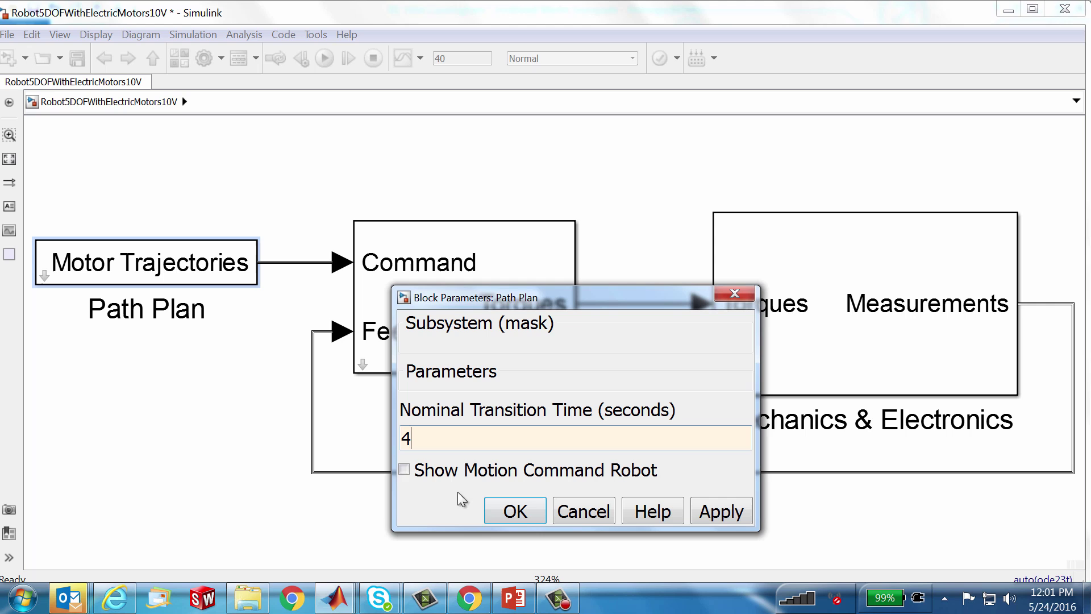
pyautogui.click(516, 514)
pyautogui.click(327, 56)
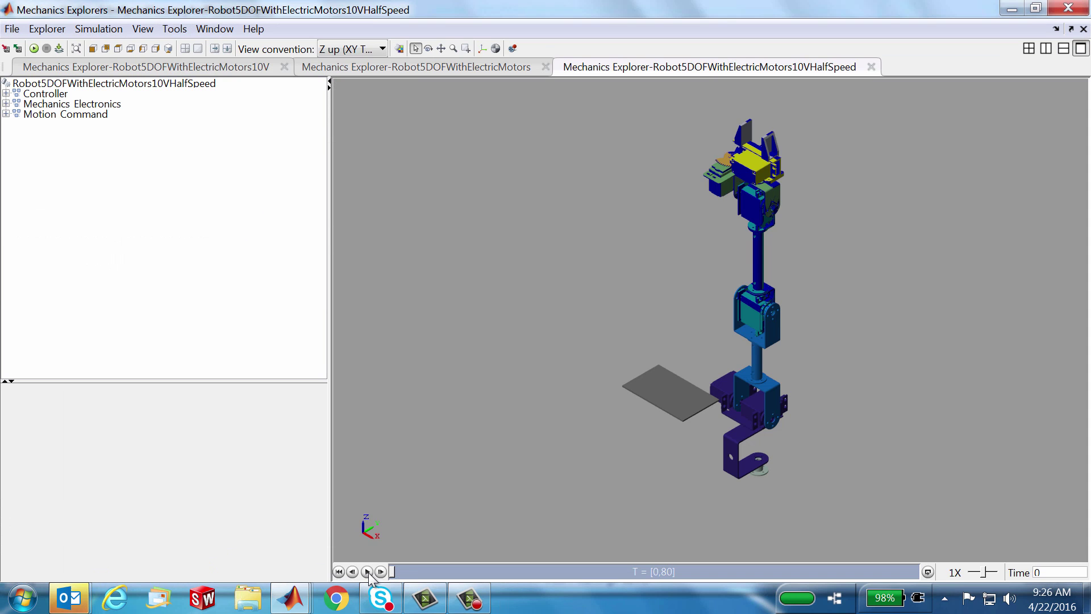
pyautogui.click(369, 571)
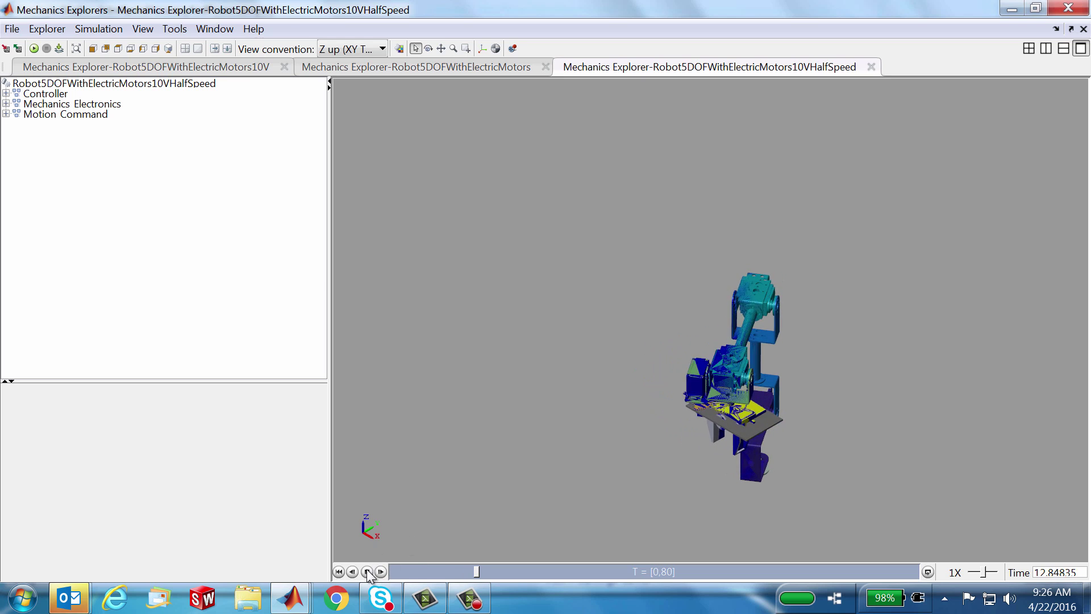
# Step: Pause the half-speed animation, jump to about 55 s, resume, then drag back to about 74 s
pyautogui.click(367, 571)
pyautogui.moveTo(482, 569); pyautogui.dragTo(739, 581)
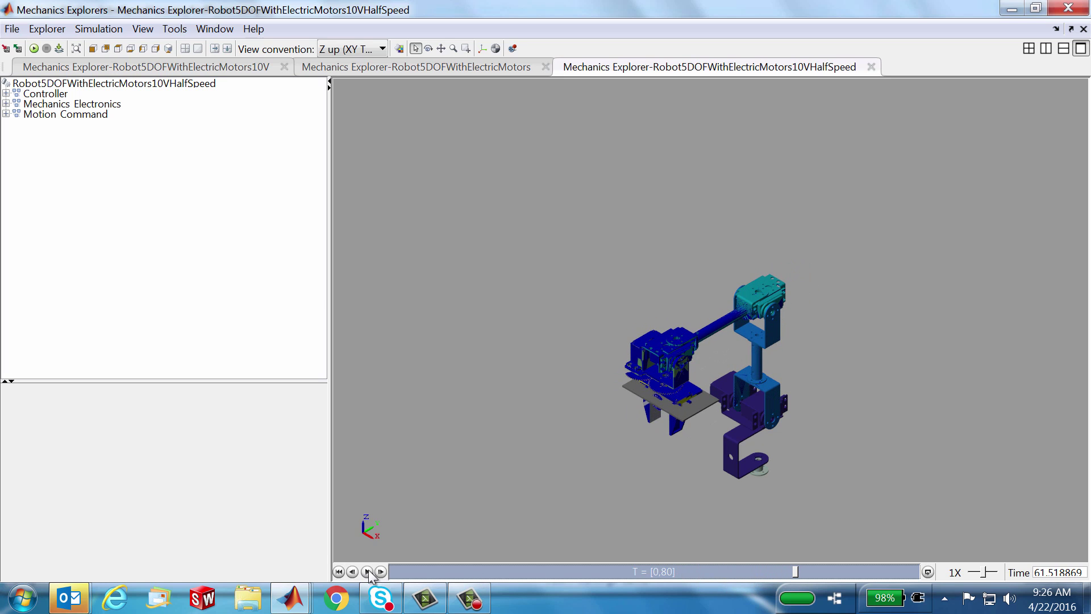
pyautogui.click(368, 570)
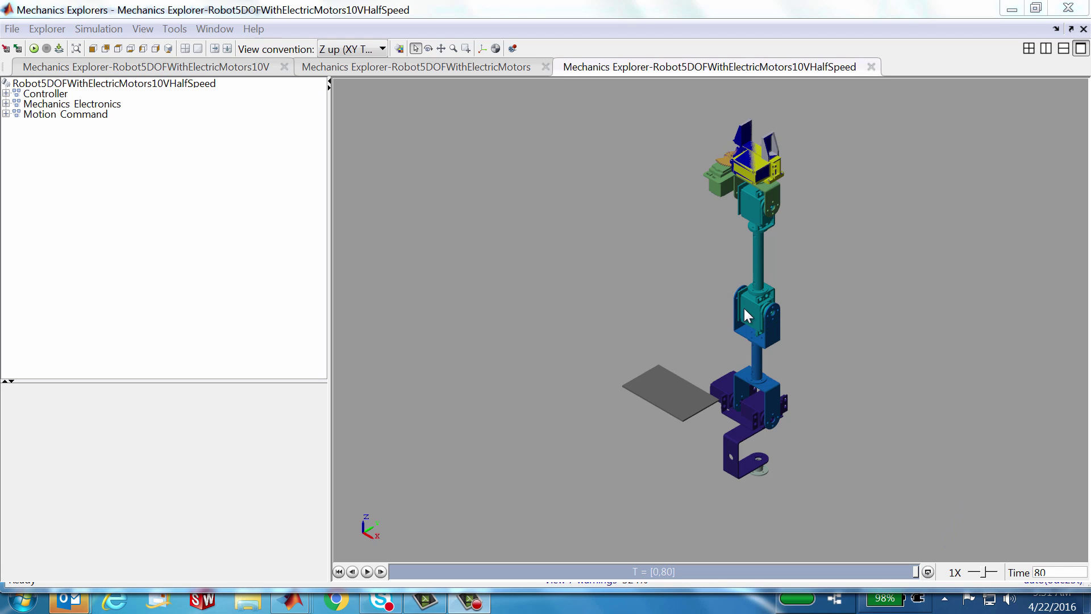
pyautogui.moveTo(916, 571); pyautogui.dragTo(816, 570)
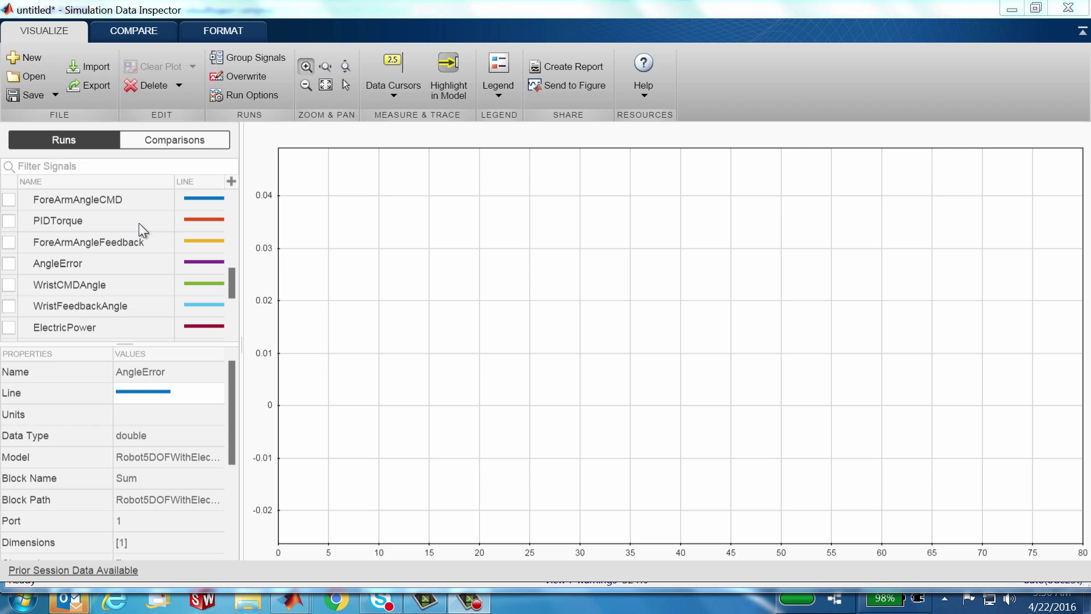
# Step: Plot ForeArmAngleCMD and ForeArmAngleFeedback together, then remove both from the plot
pyautogui.click(9, 200)
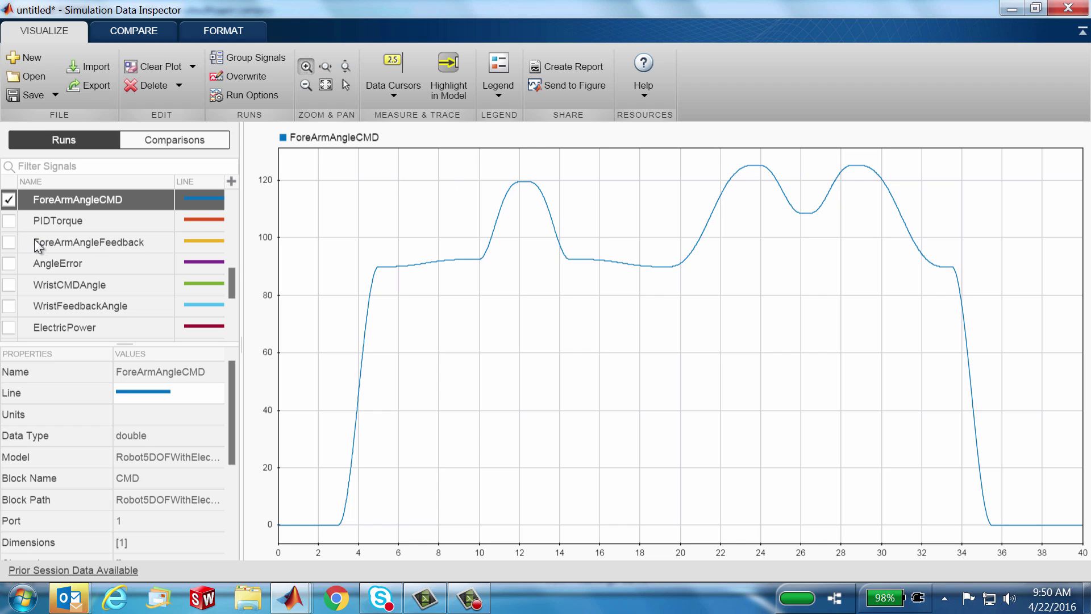
pyautogui.click(8, 241)
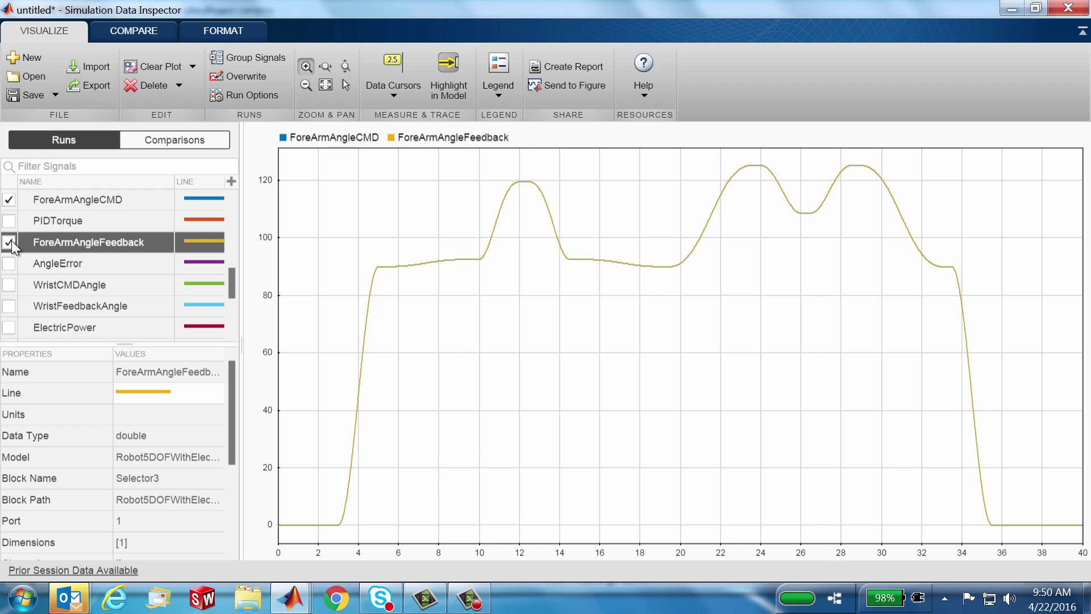
pyautogui.click(8, 199)
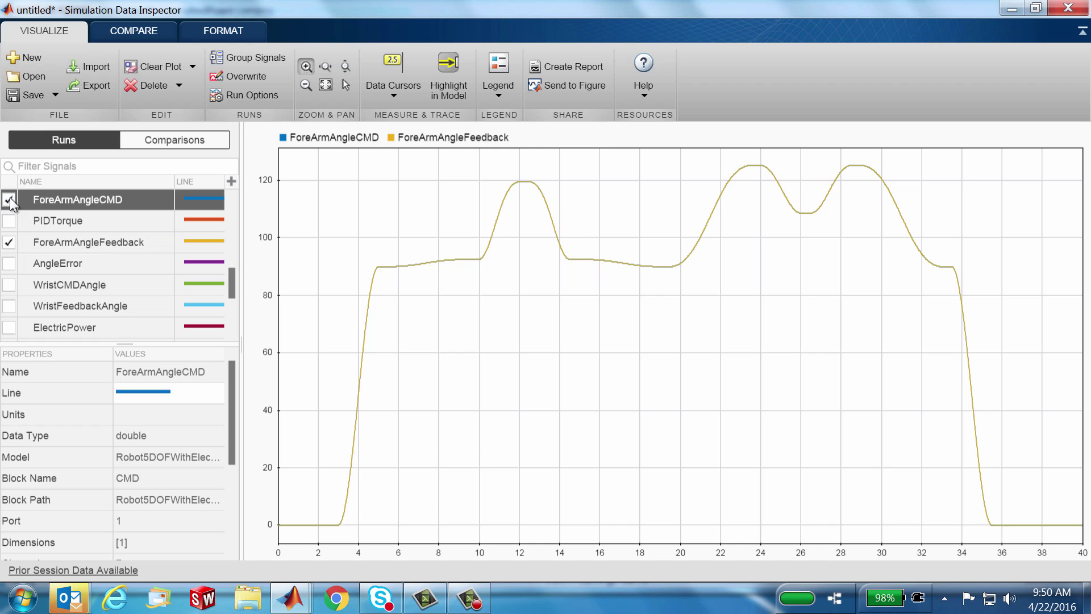
pyautogui.click(9, 242)
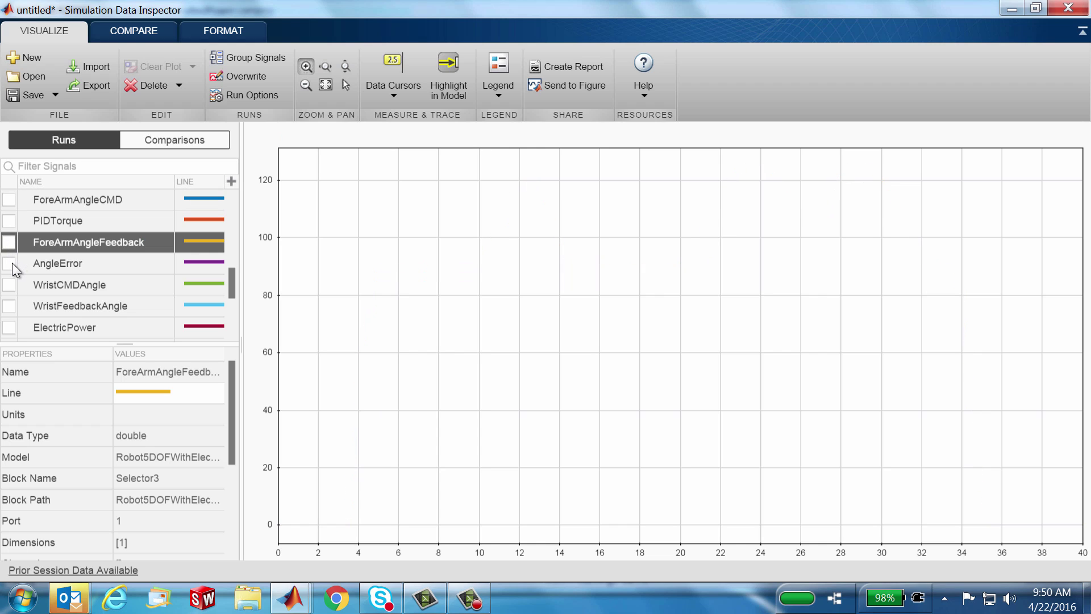
# Step: Overlay AngleError from three runs and fit the plot to view
pyautogui.click(10, 263)
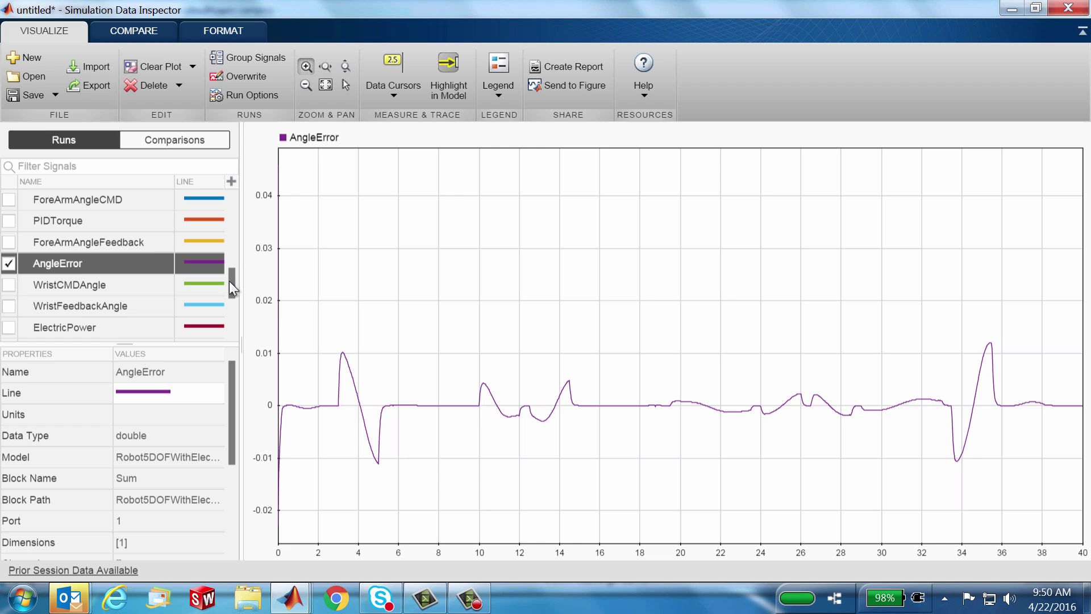
pyautogui.moveTo(230, 281); pyautogui.dragTo(231, 287)
pyautogui.moveTo(230, 326); pyautogui.dragTo(231, 340)
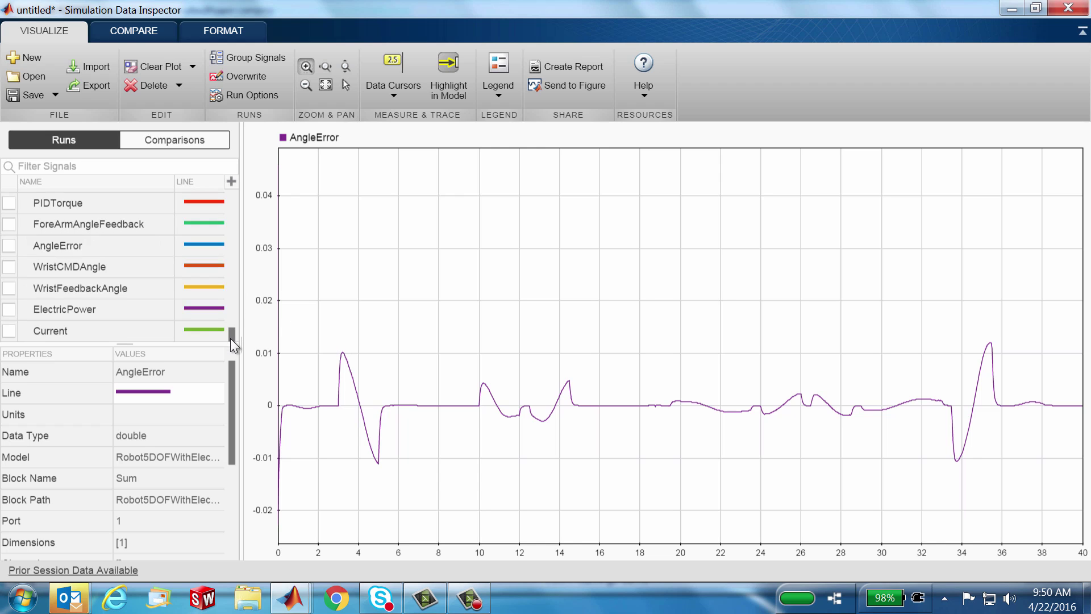
pyautogui.click(9, 247)
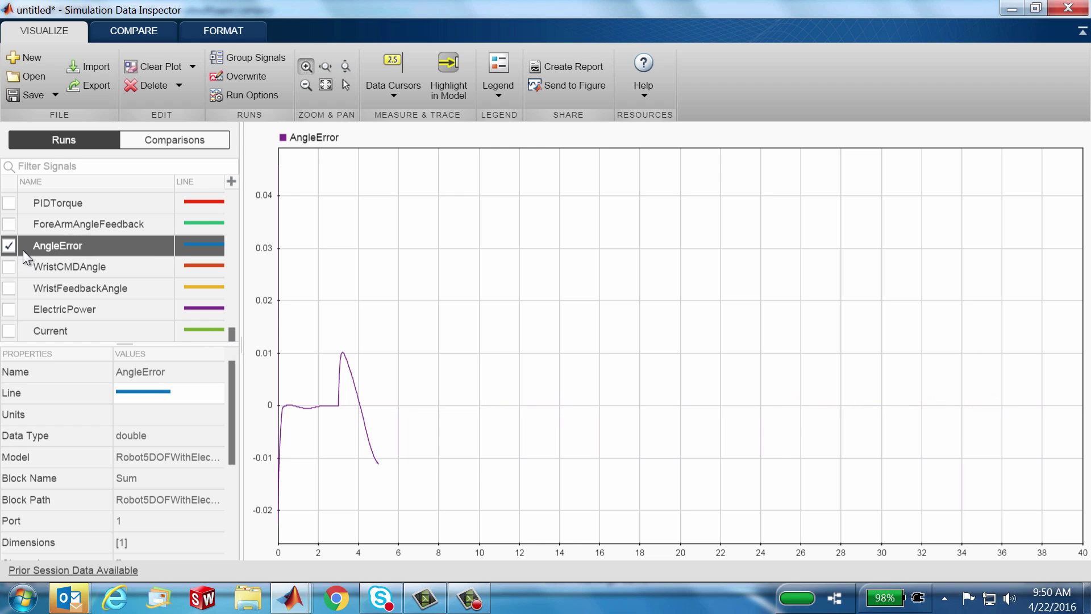
pyautogui.click(325, 84)
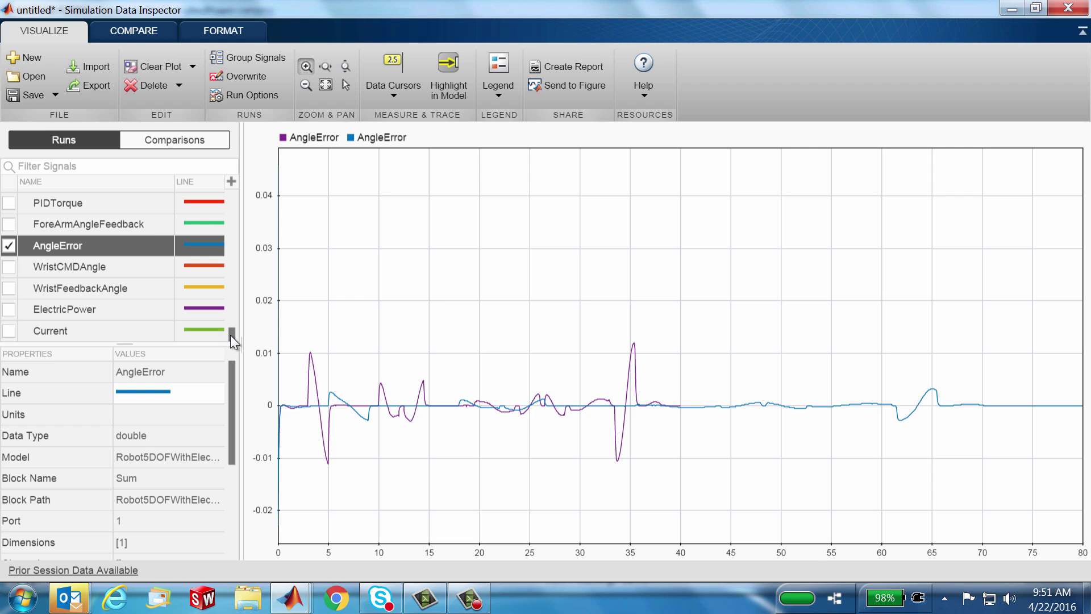
pyautogui.moveTo(230, 336); pyautogui.dragTo(230, 316)
pyautogui.scroll(-5, 231, 199)
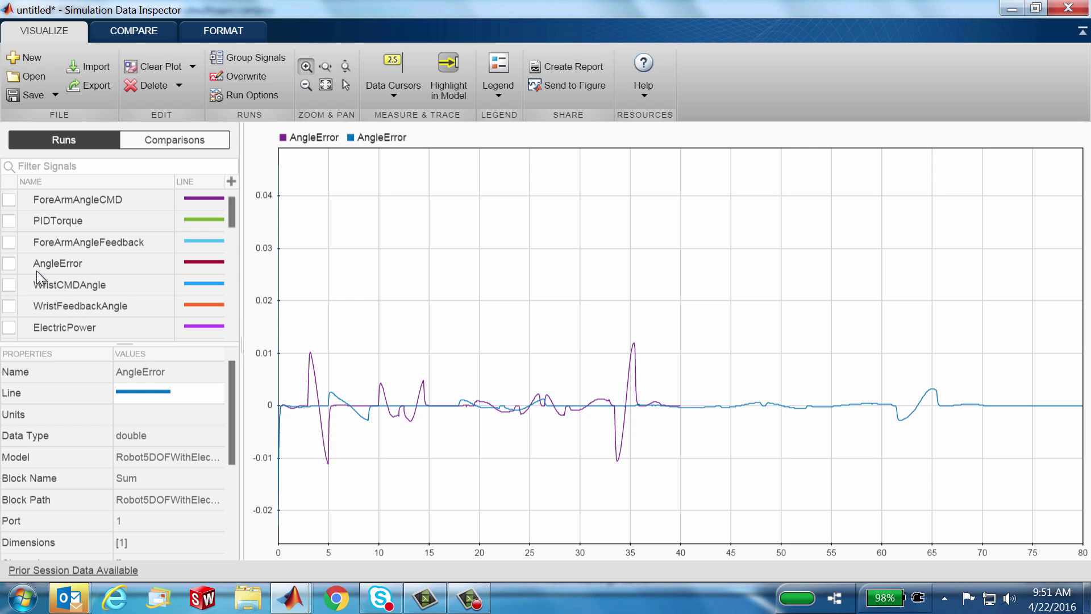
pyautogui.click(12, 262)
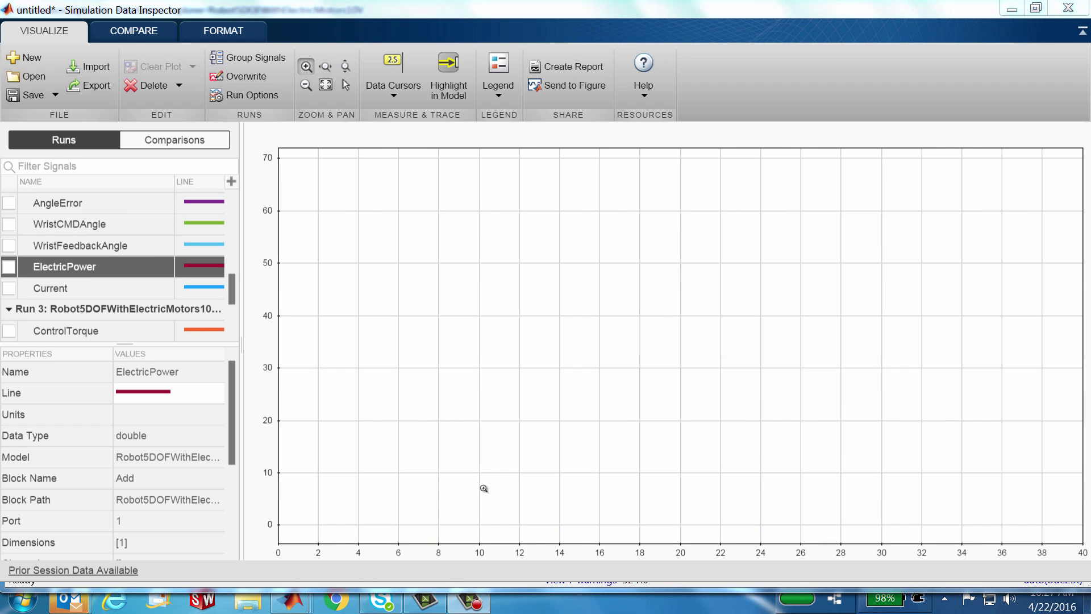
# Step: Overlay ElectricPower from Run 2 and from the earlier run
pyautogui.click(9, 267)
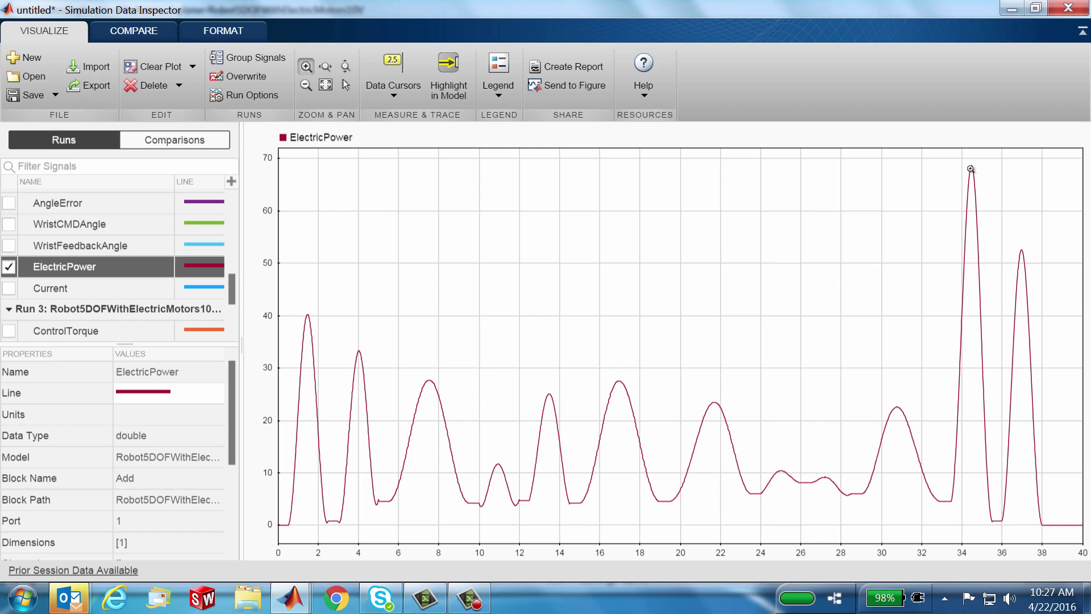
pyautogui.scroll(3, 153, 265)
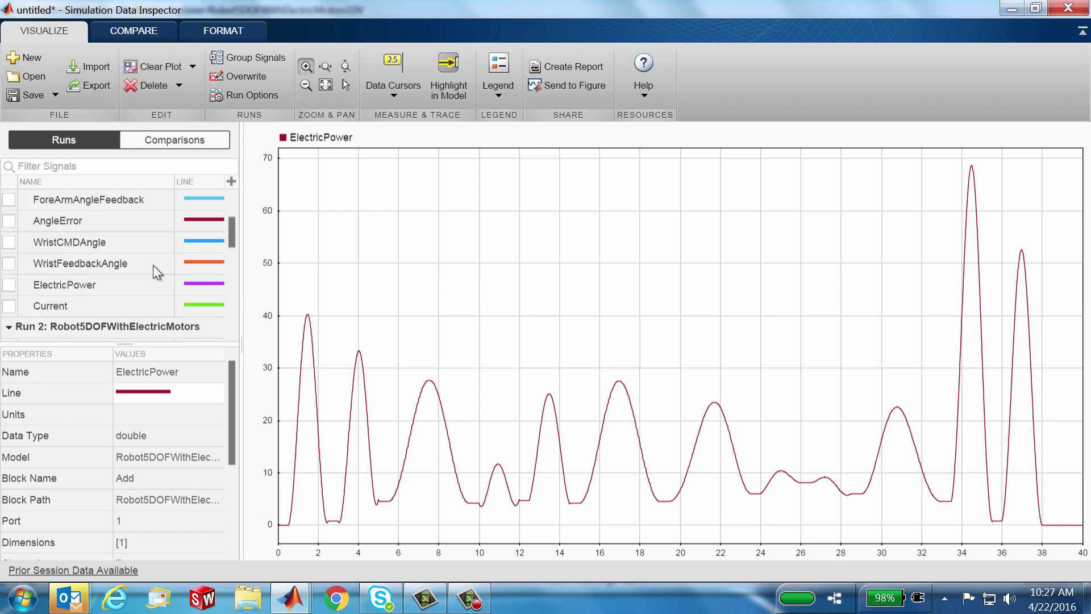
pyautogui.click(8, 285)
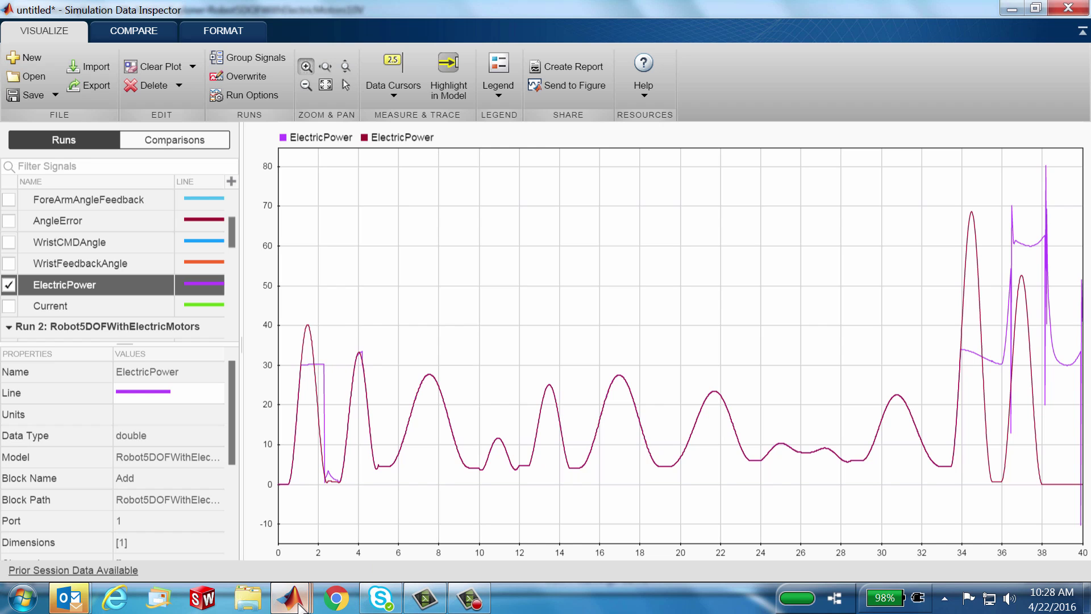
# Step: In Mechanics Explorer, switch to a front view and play then pause the arm around 2.5 s
pyautogui.moveTo(299, 606)
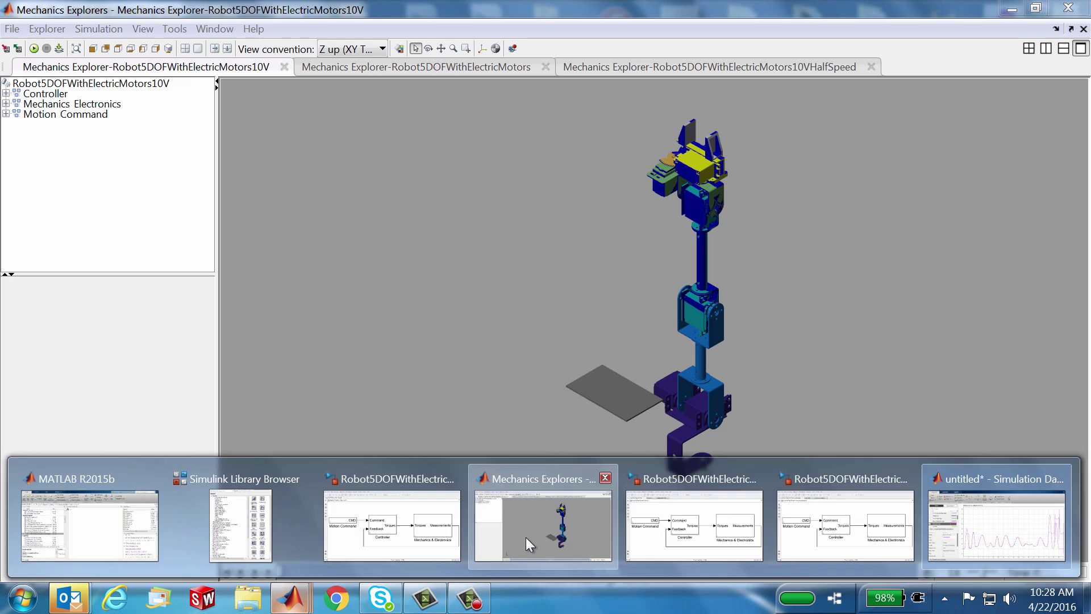
pyautogui.click(527, 537)
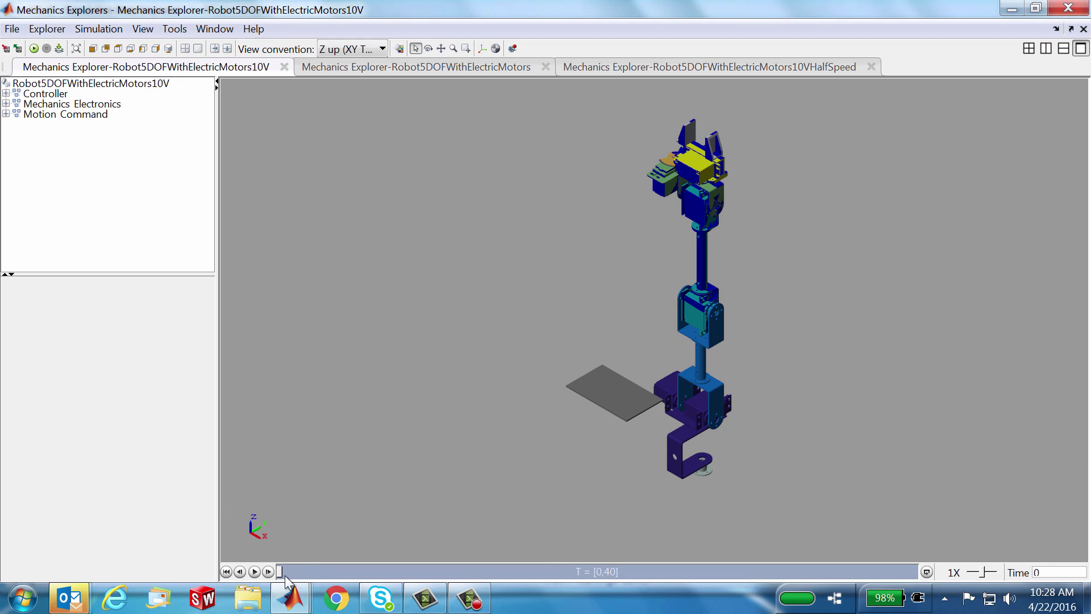
pyautogui.click(156, 48)
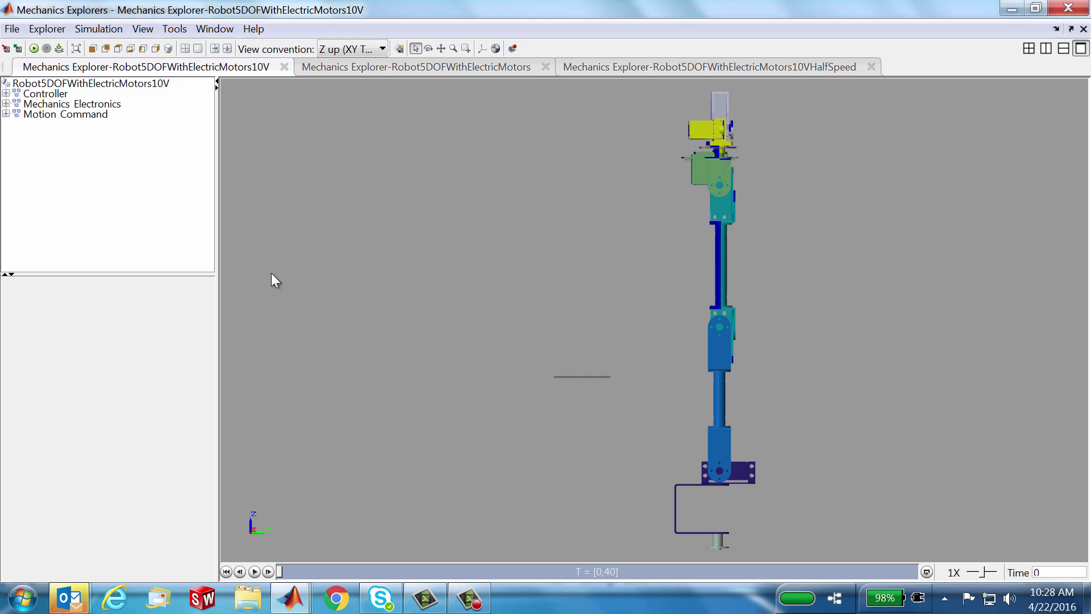
pyautogui.click(256, 572)
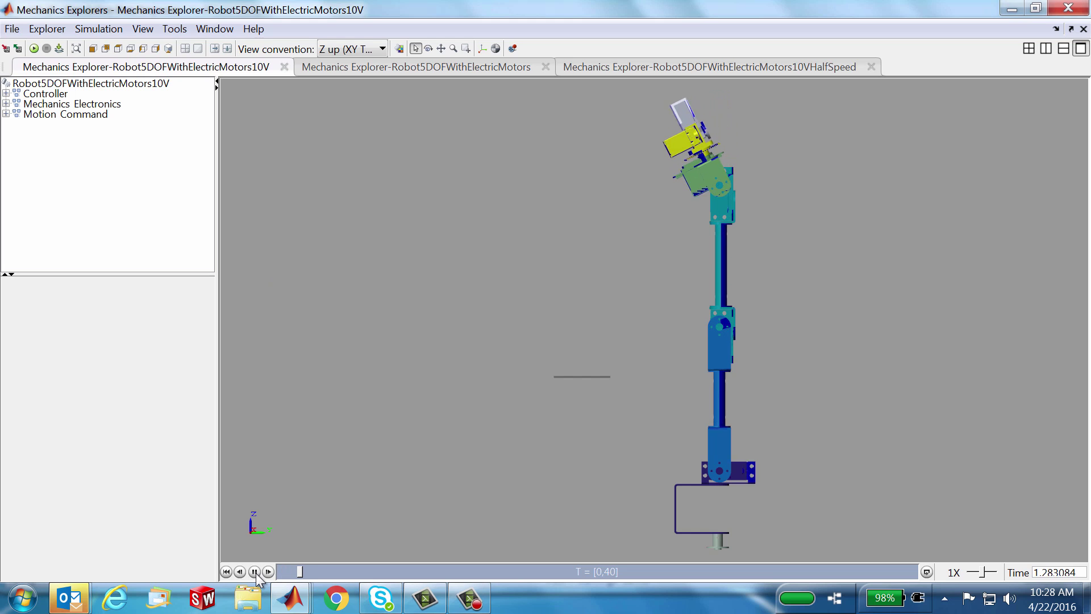
pyautogui.click(255, 572)
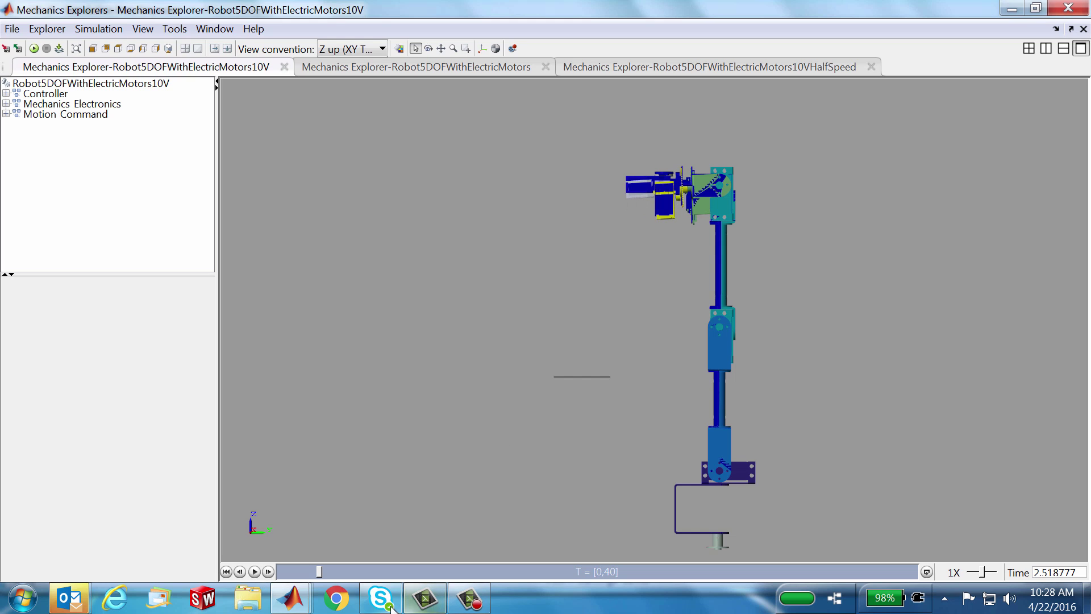
pyautogui.moveTo(291, 598)
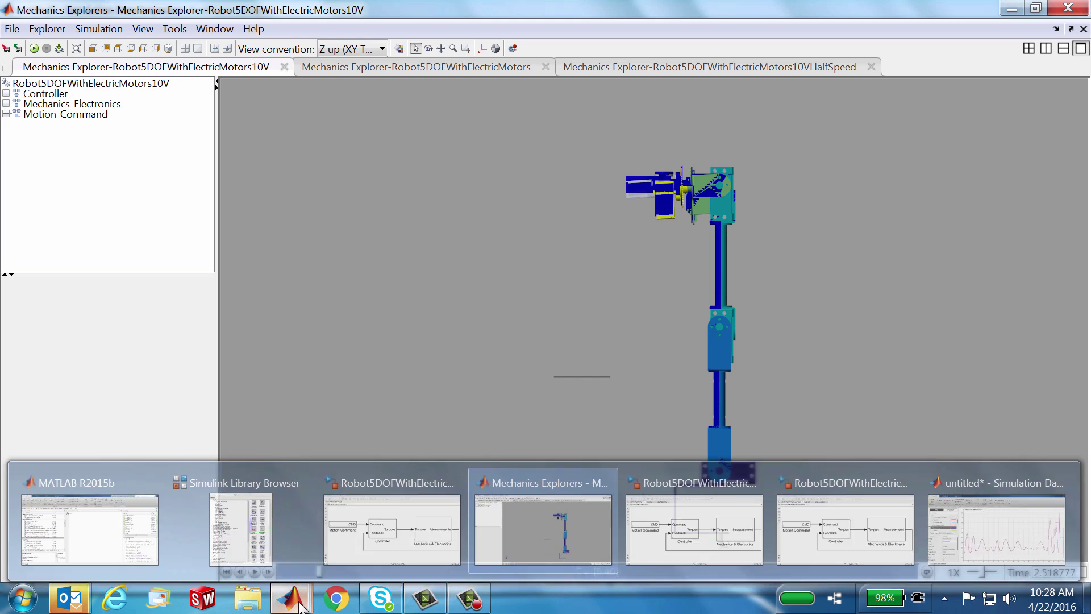
pyautogui.click(1008, 546)
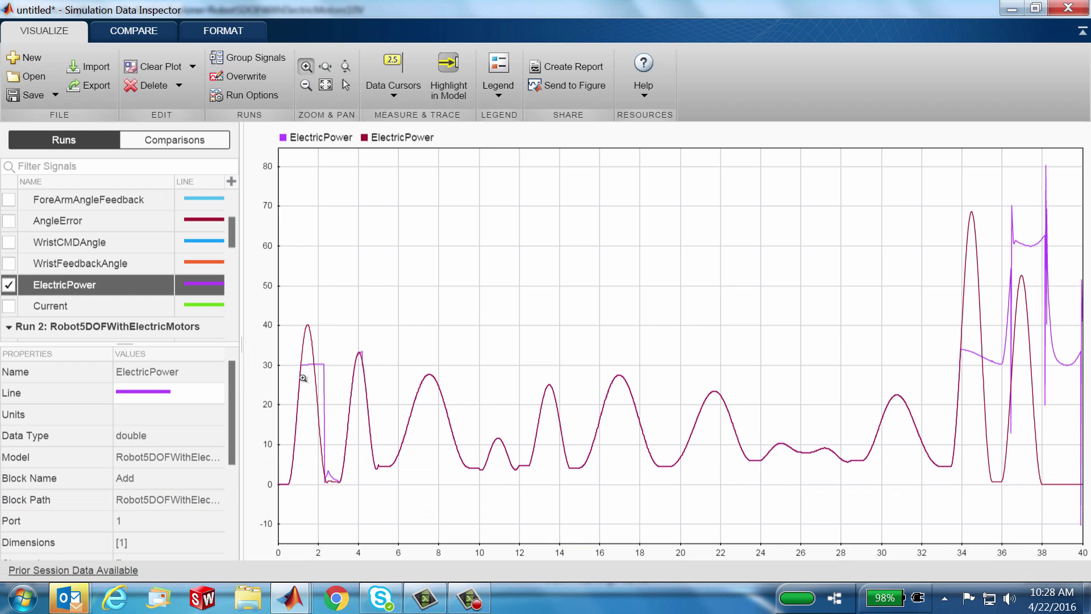